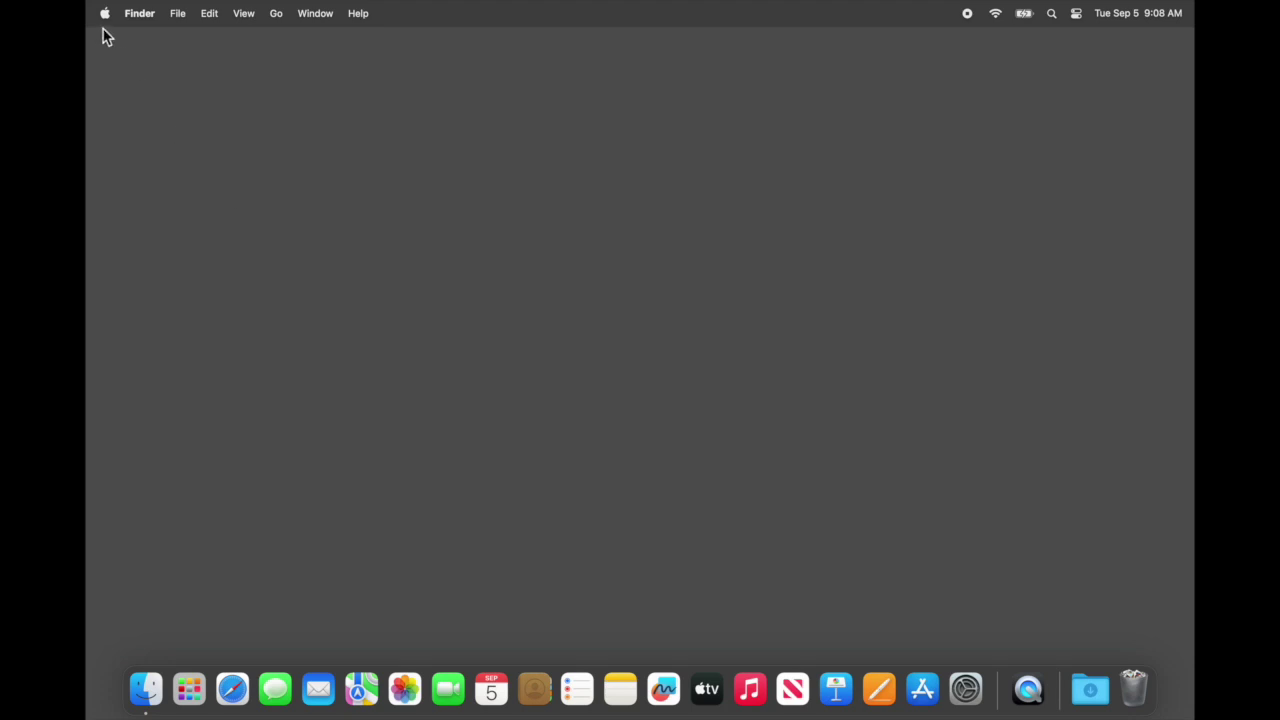
Open the Apple menu from the Finder menu bar
click(104, 13)
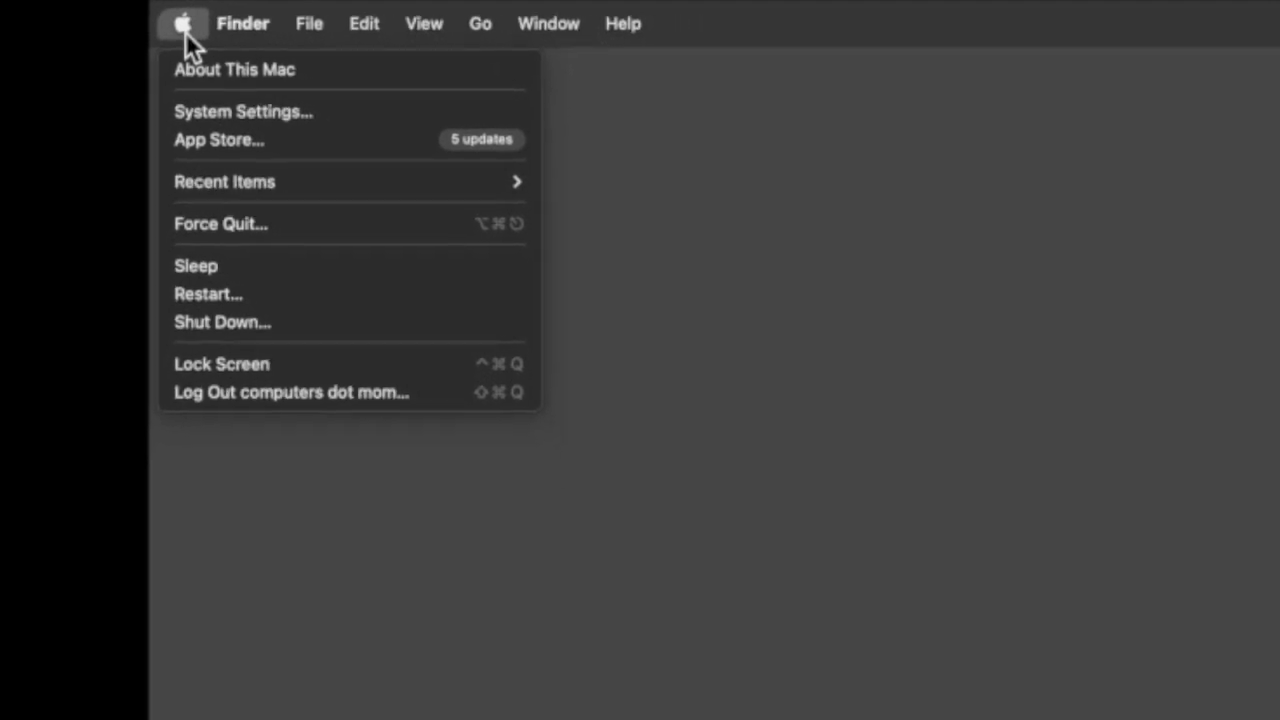
Dismiss the Apple menu on the desktop, then reopen it
click(105, 32)
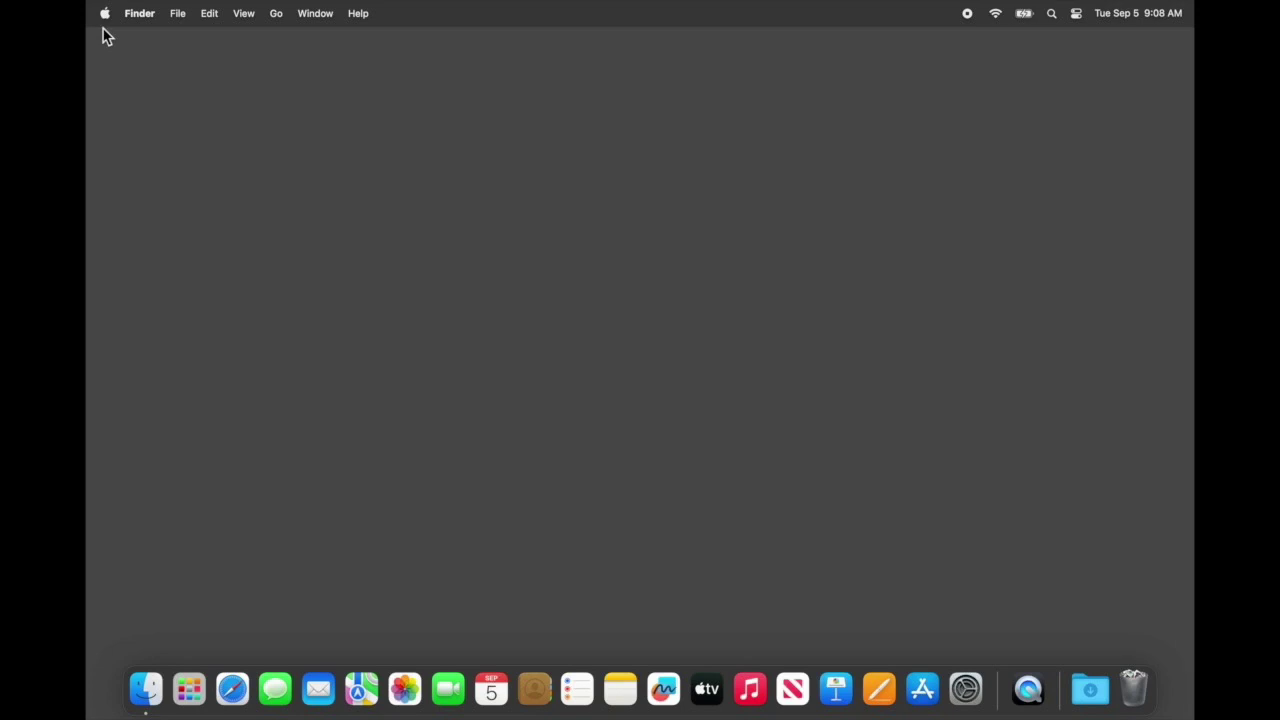
click(105, 14)
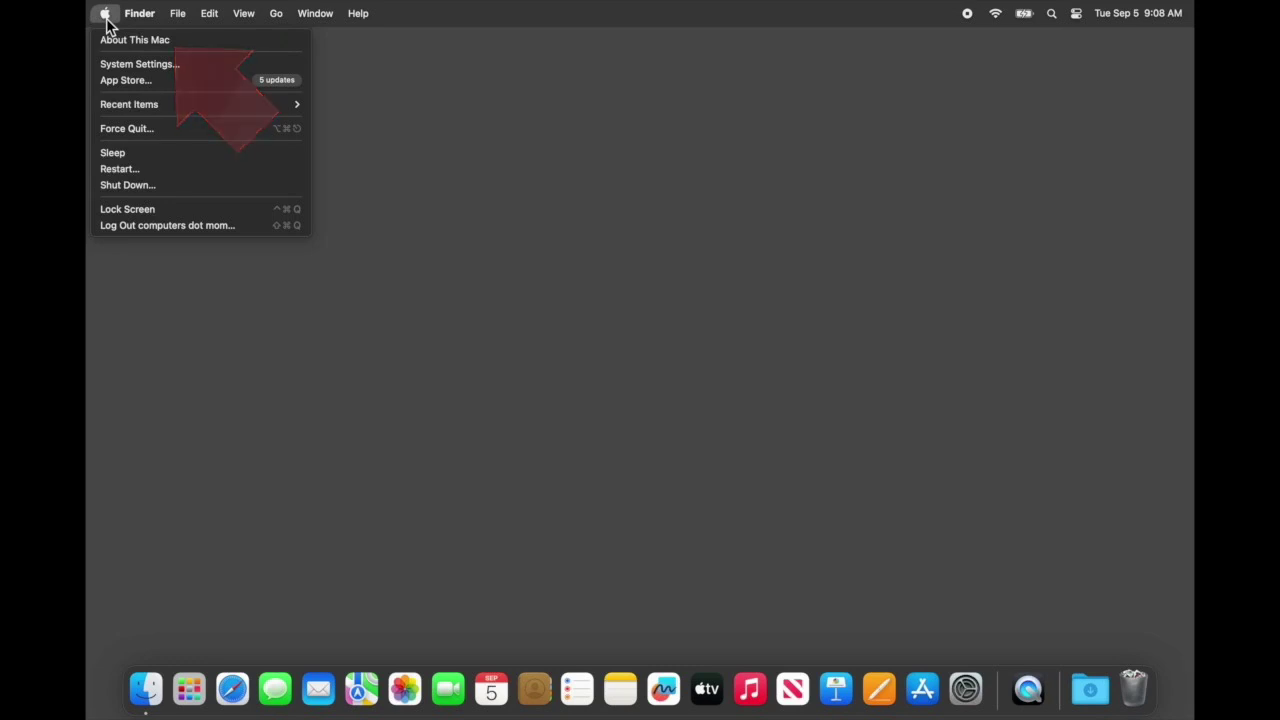
click(107, 38)
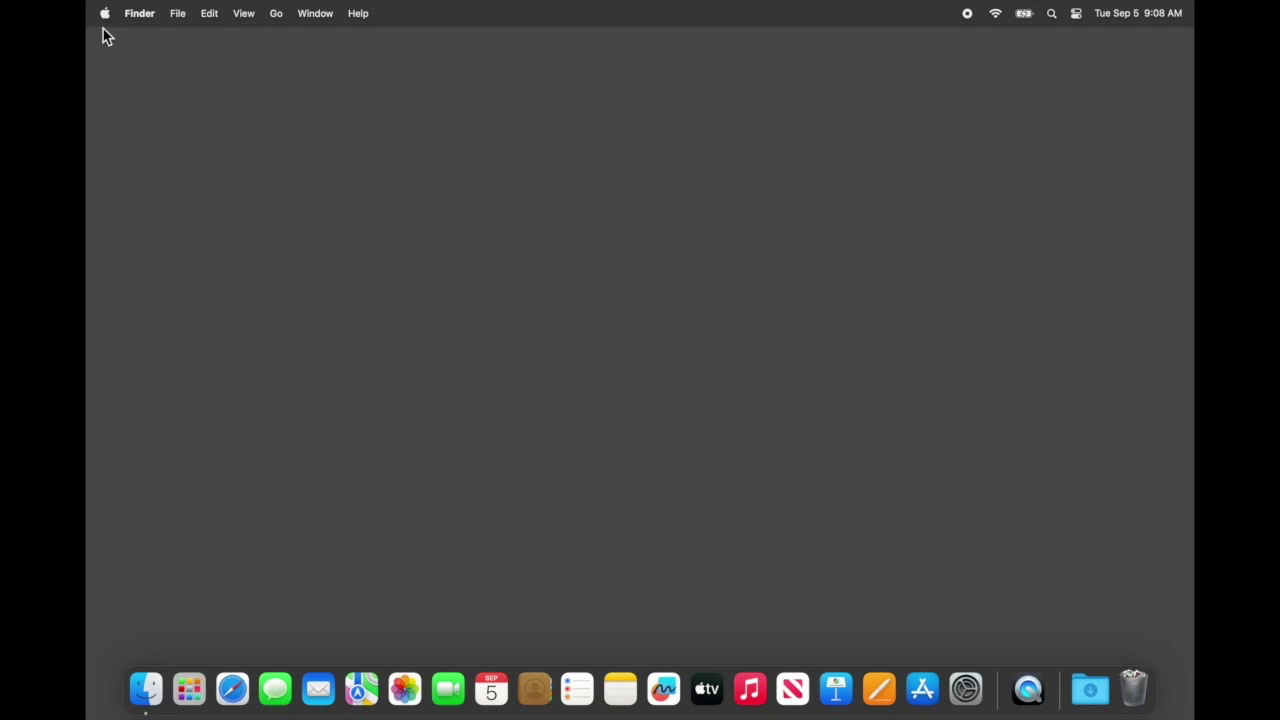
click(104, 13)
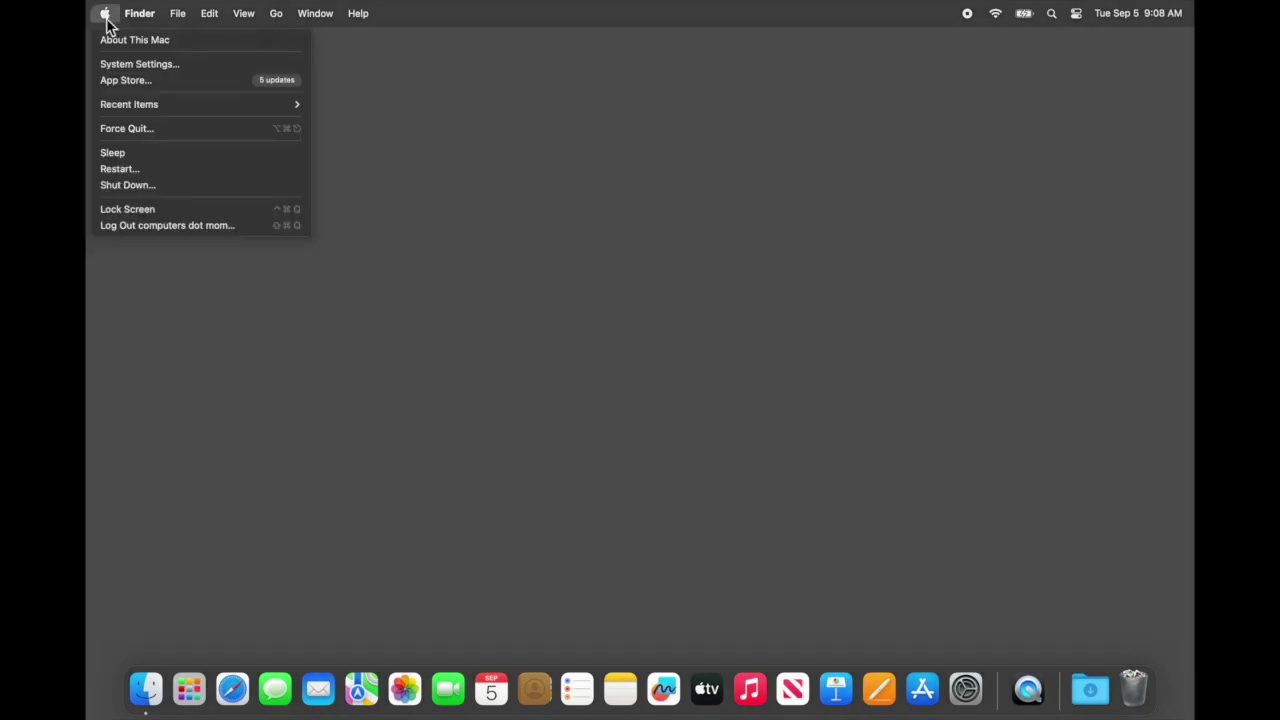
Launch System Settings from the Apple menu and go to the General pane
click(128, 64)
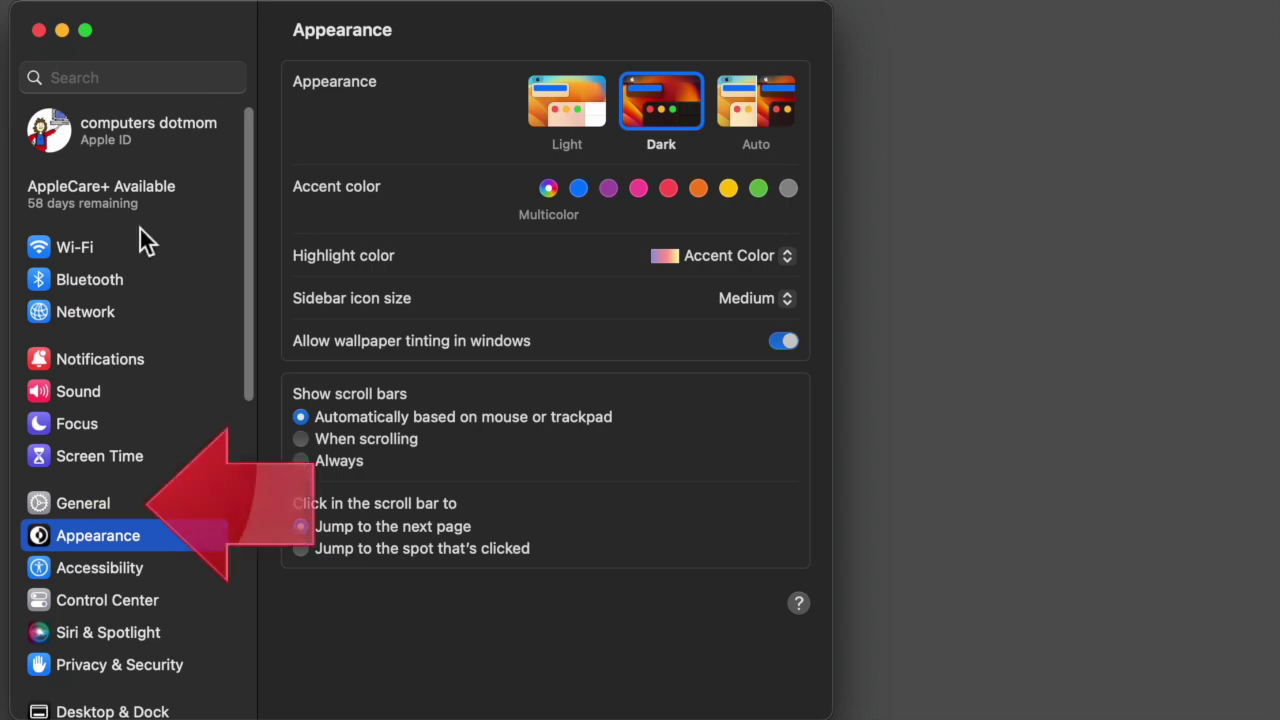
click(106, 500)
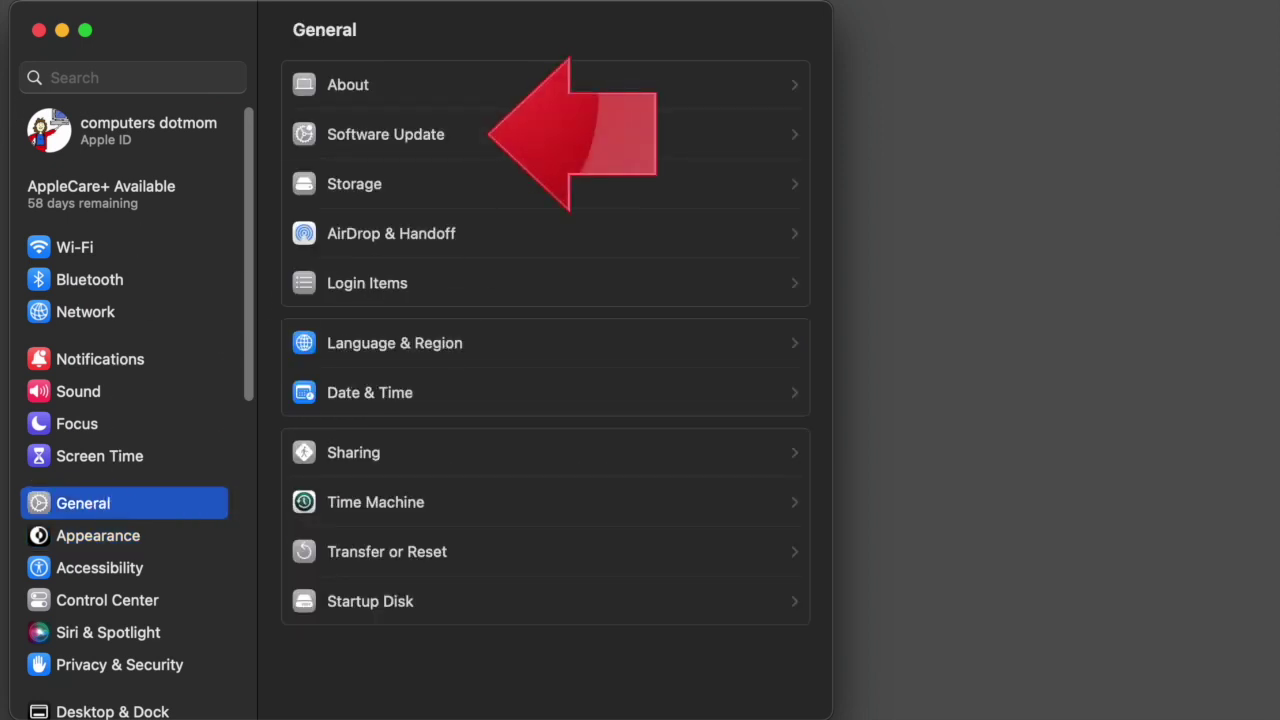
Open Software Update, showing macOS Ventura 13.5.1 is up to date
click(550, 136)
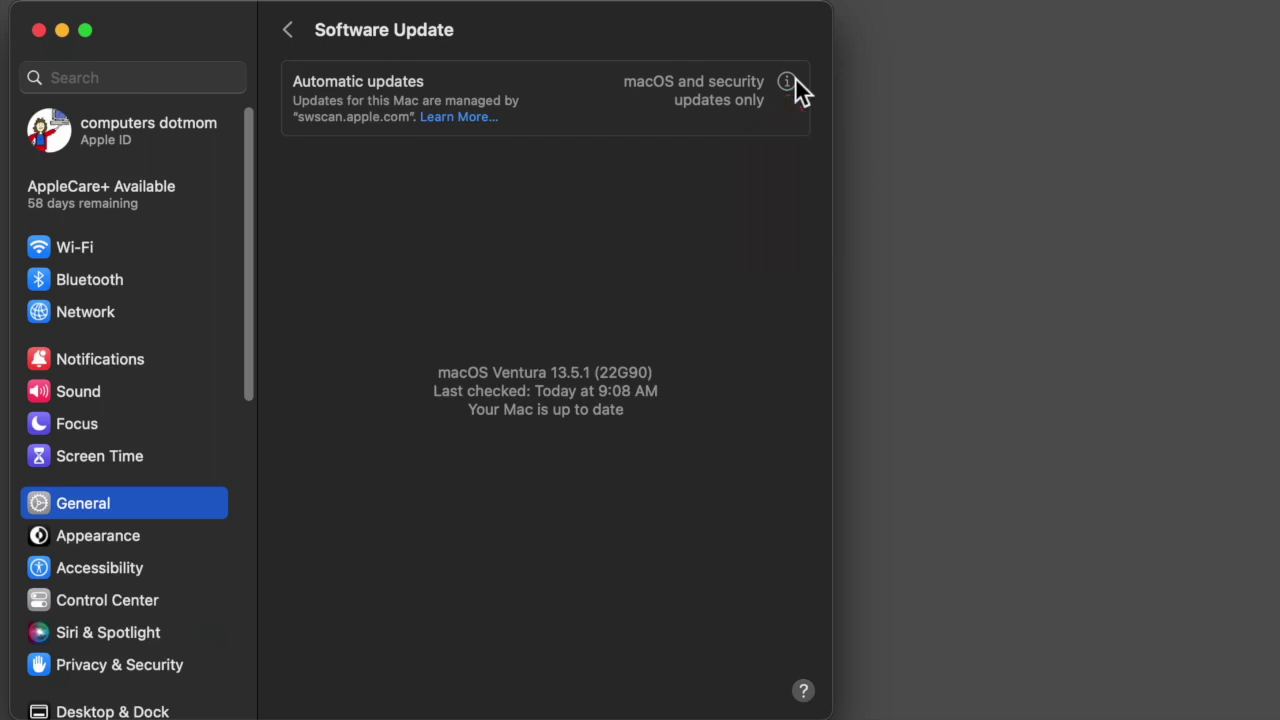
Turn off 'Install macOS updates' in automatic update options, unlocking with the admin password
click(787, 81)
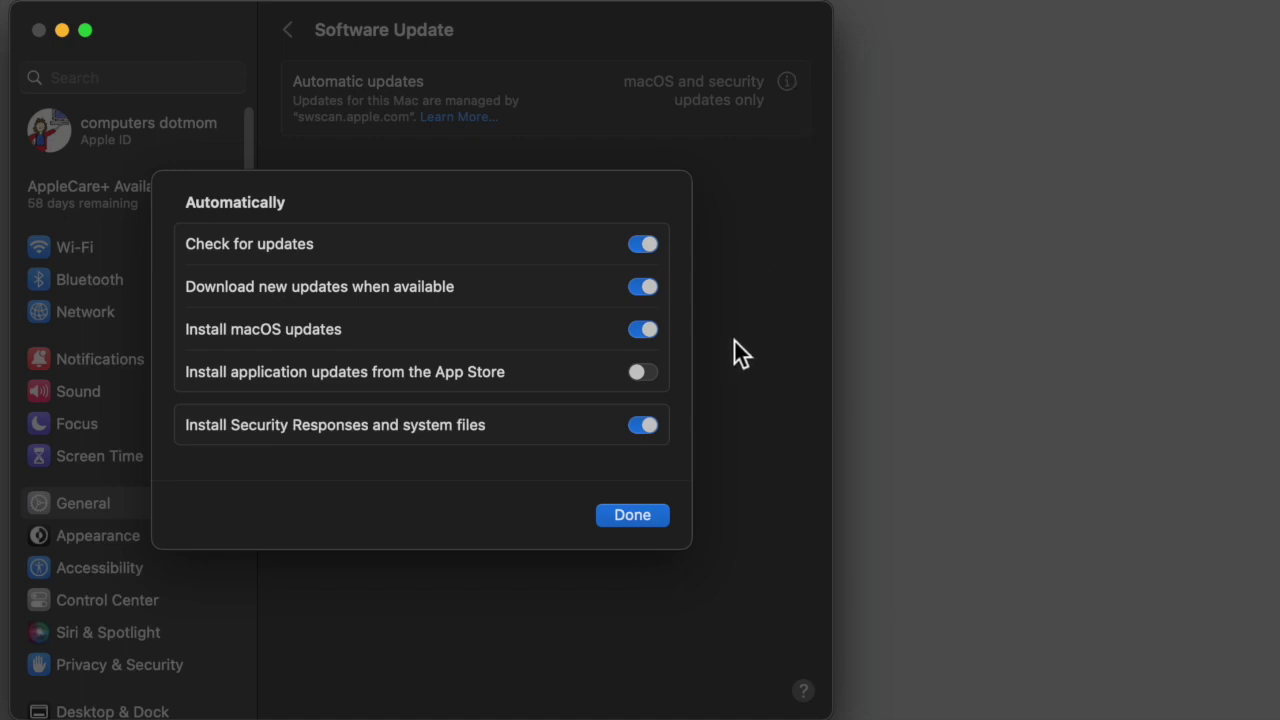
click(655, 336)
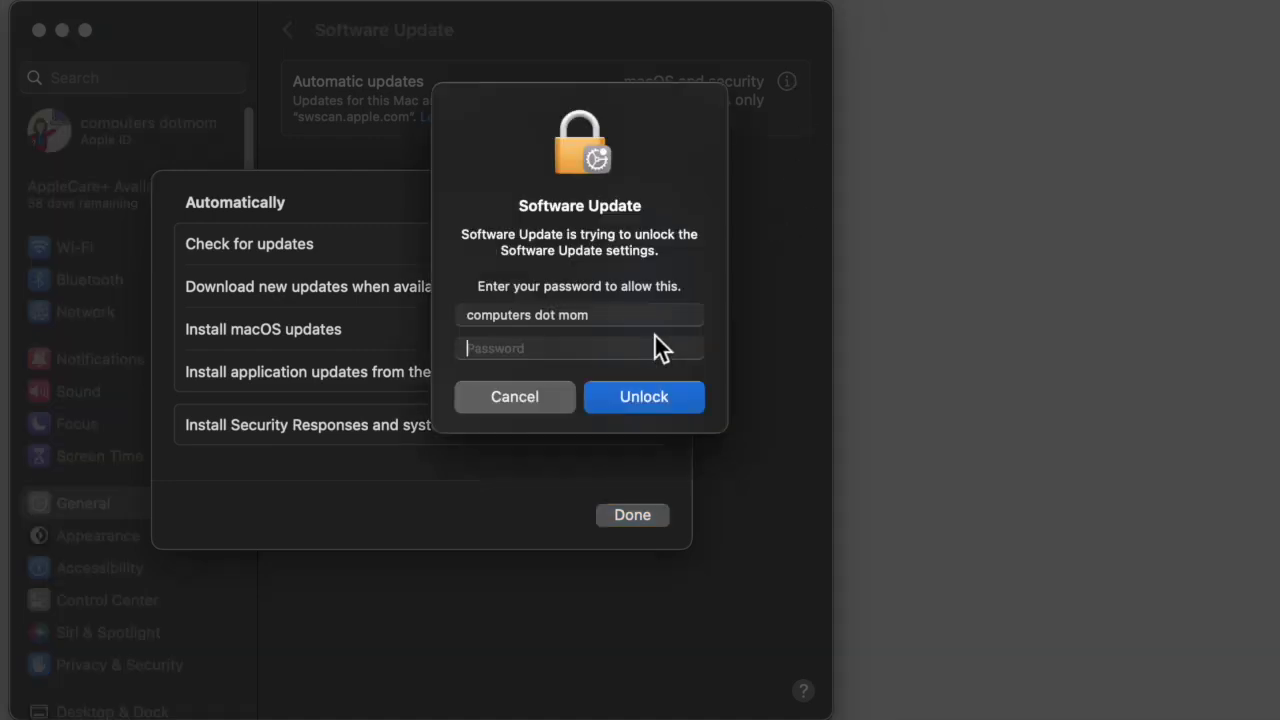
click(655, 336)
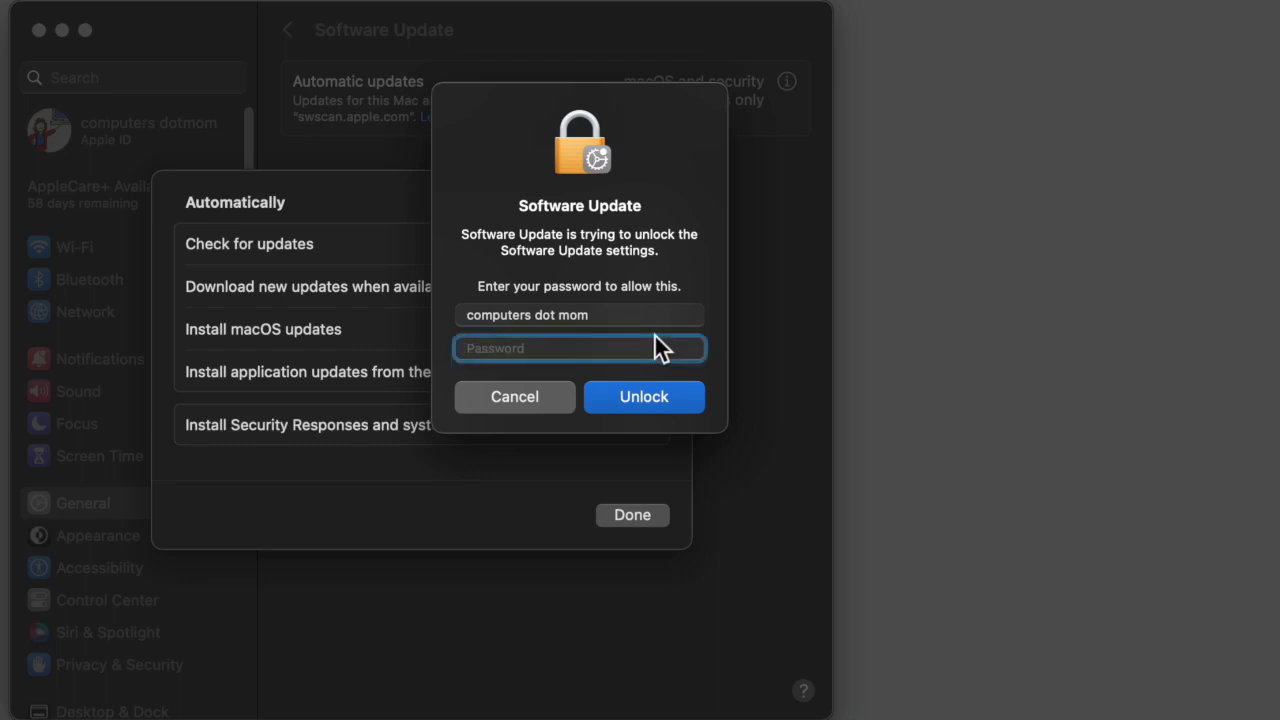
text(password)
key(Return)
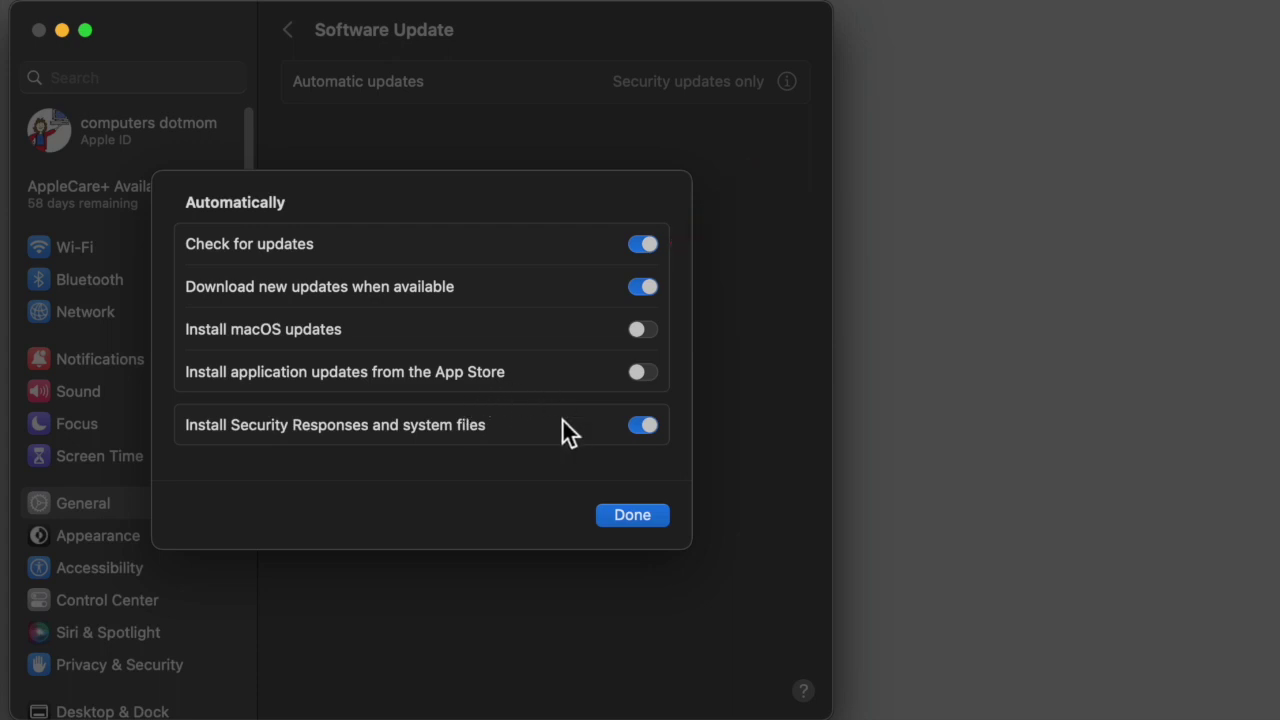
Turn off 'Download new updates when available', leaving Install Security Responses on
click(650, 291)
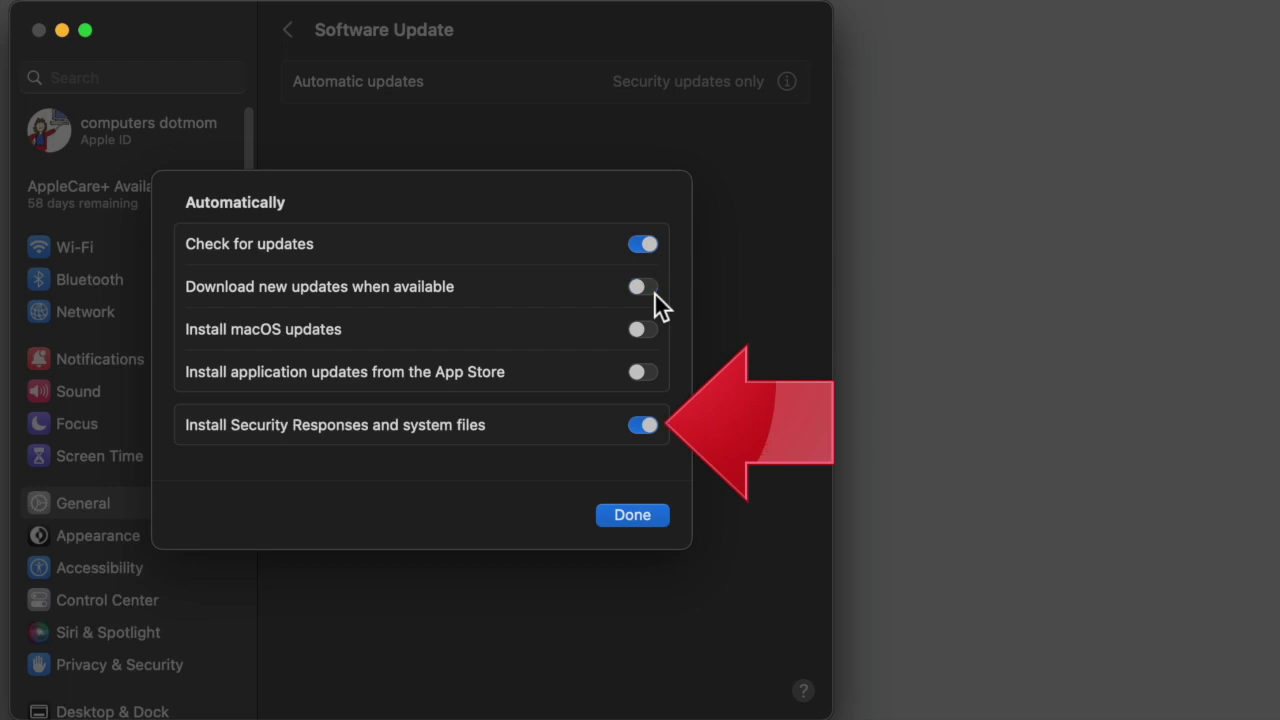